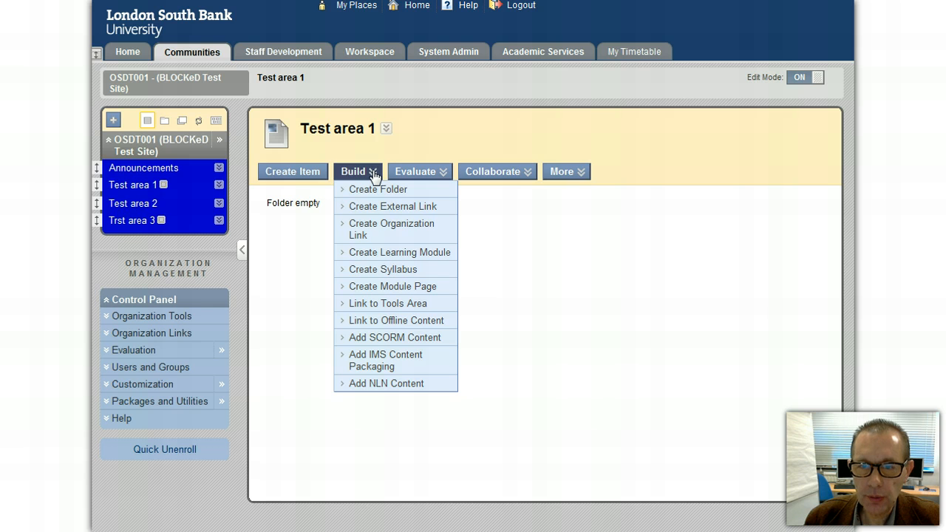
Step: Start a new learning module in Test area 1 and name it "Test module"
{"action": "left_click", "coordinate": [375, 254]}
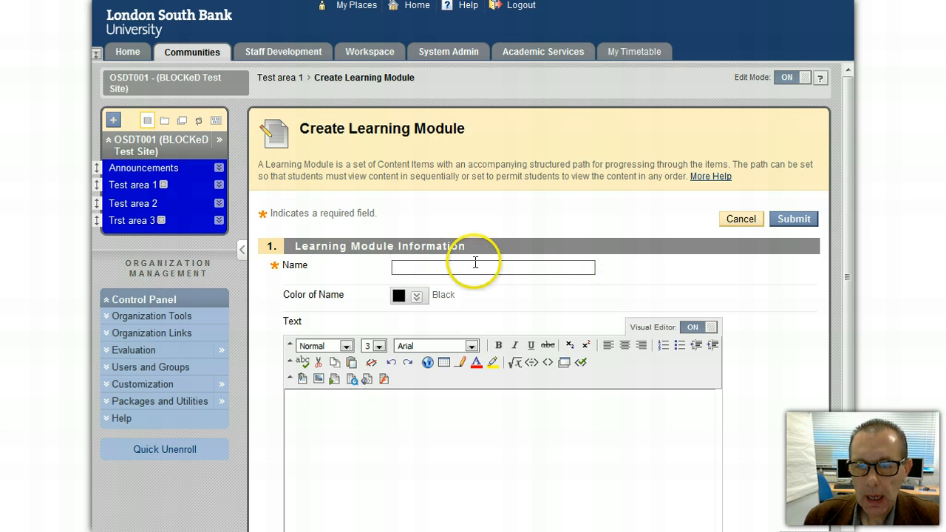
{"action": "left_click_drag", "start_coordinate": [849, 185], "coordinate": [856, 290]}
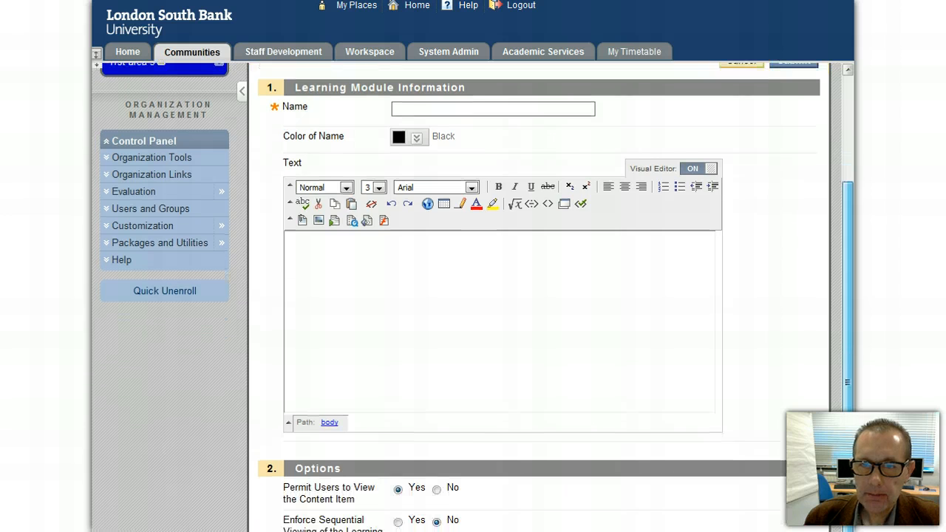
{"action": "left_click", "coordinate": [471, 111]}
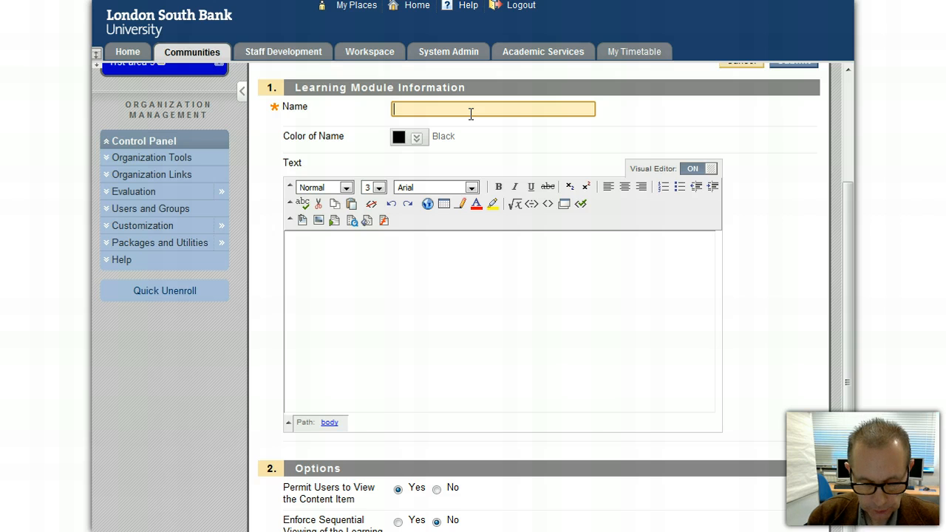
{"action": "type", "text": "Test mo"}
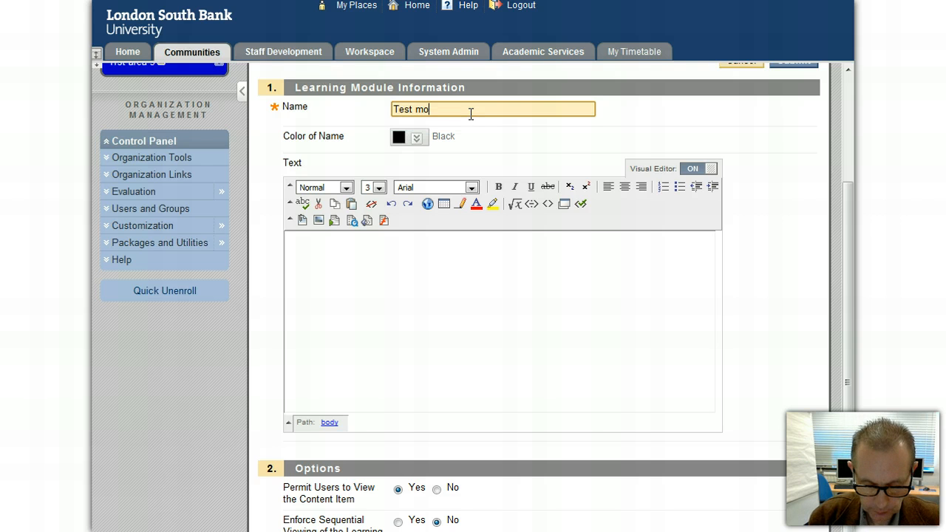
{"action": "type", "text": "dule"}
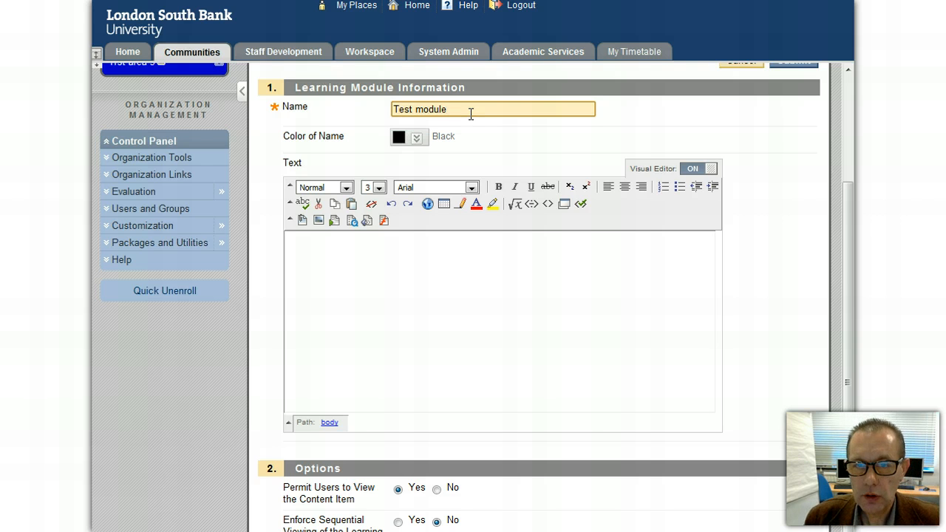
Step: Enter "This is a learning module." as the learning module's description text
{"action": "left_click", "coordinate": [396, 248]}
{"action": "type", "text": "This is a "}
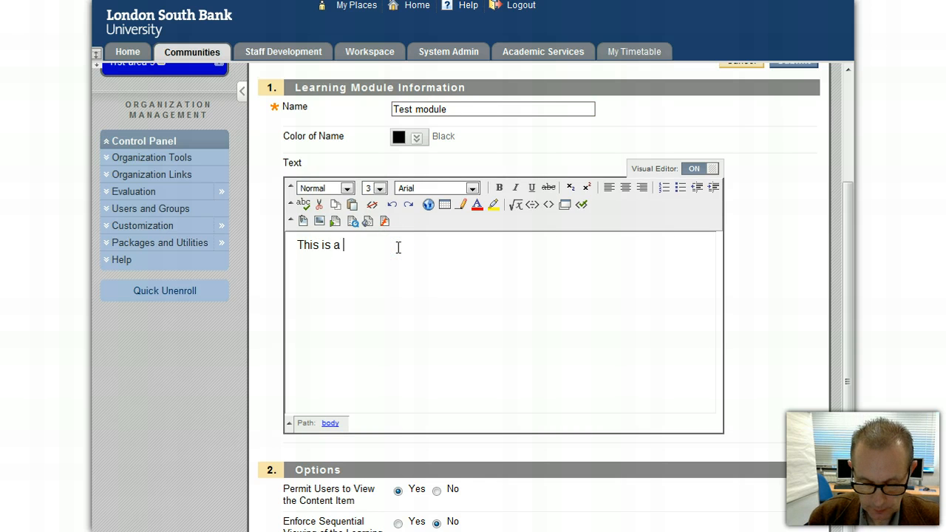
{"action": "type", "text": "learning module"}
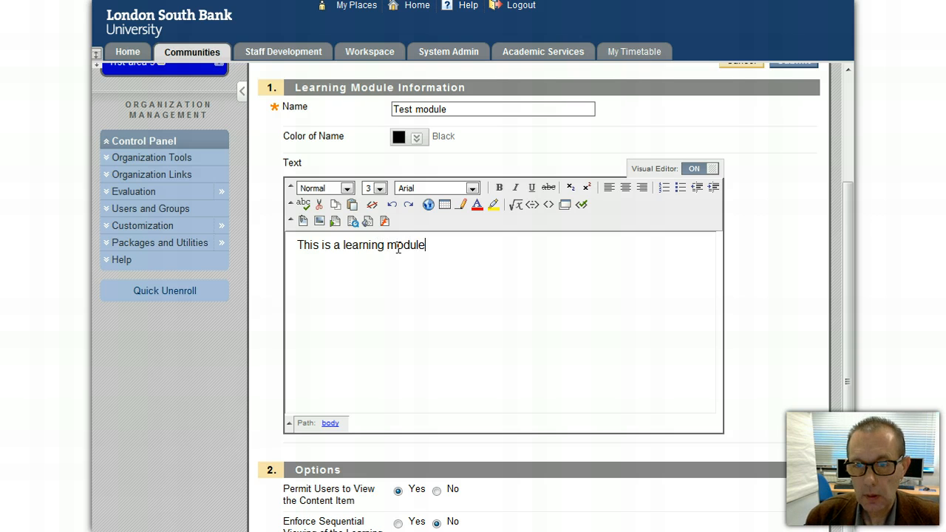
{"action": "type", "text": "."}
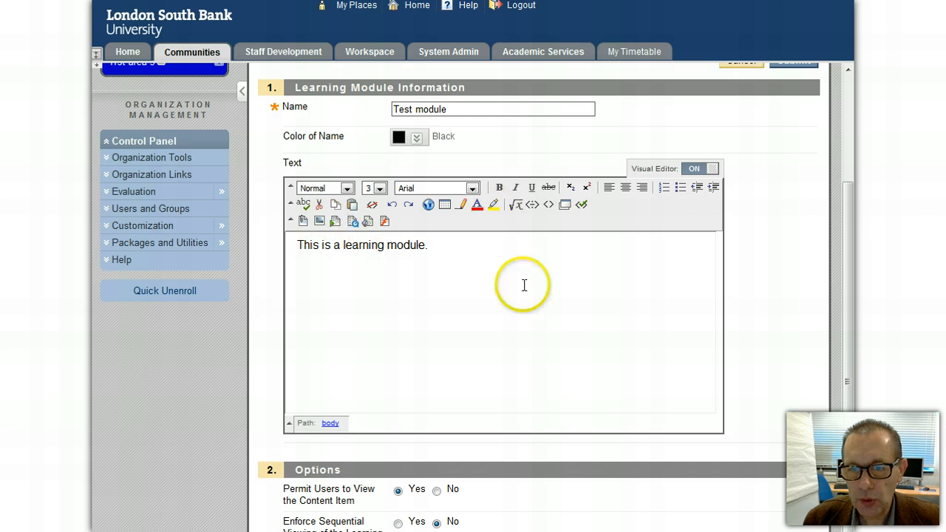
Step: Try enforcing sequential viewing of the learning module, and return that option to No
{"action": "left_click_drag", "start_coordinate": [849, 233], "coordinate": [808, 508]}
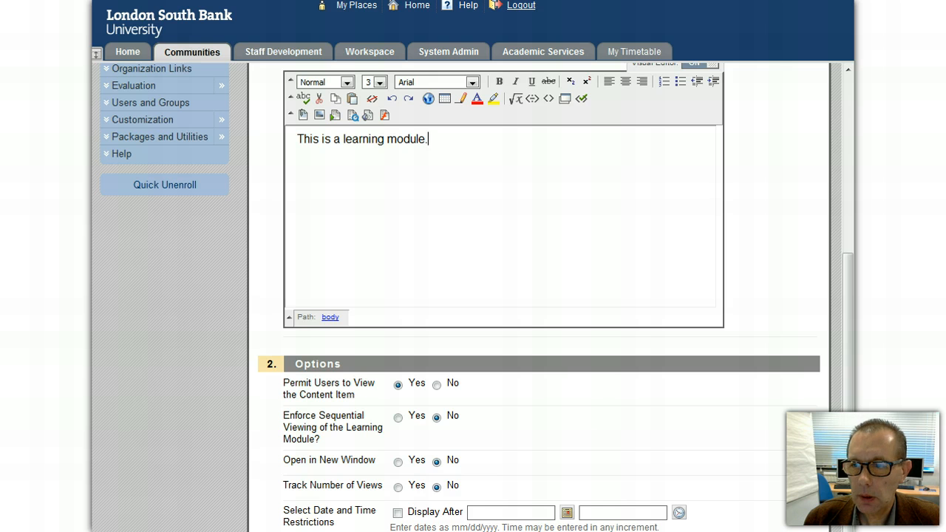
{"action": "scroll", "coordinate": [496, 10], "scroll_direction": "down", "scroll_amount": 3}
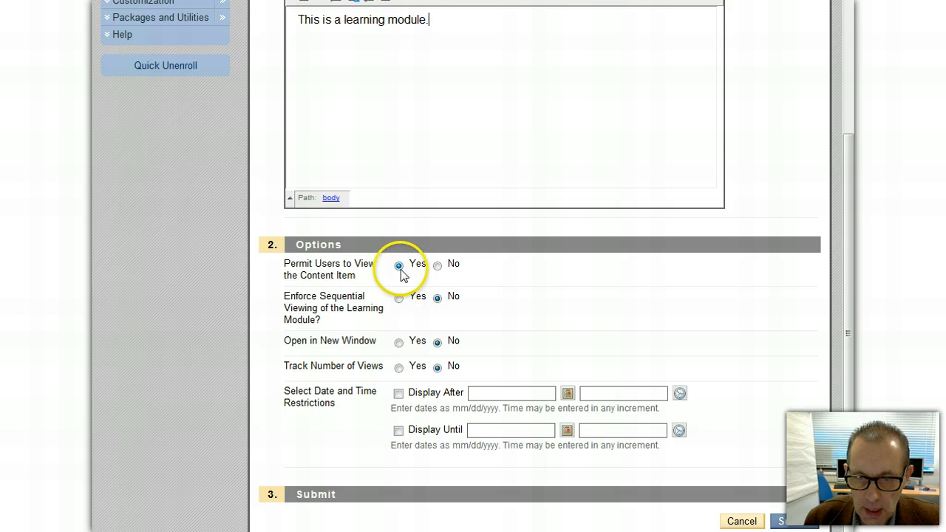
{"action": "left_click", "coordinate": [399, 300]}
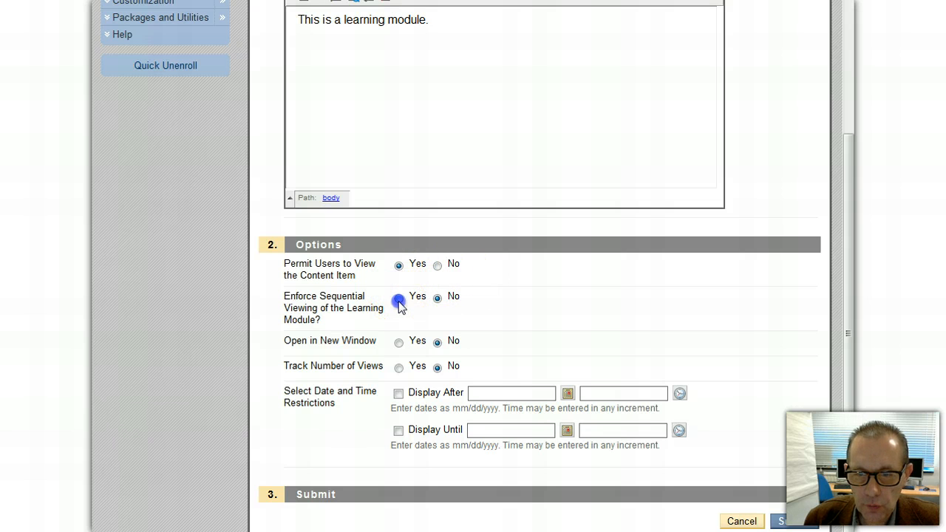
{"action": "left_click", "coordinate": [439, 299]}
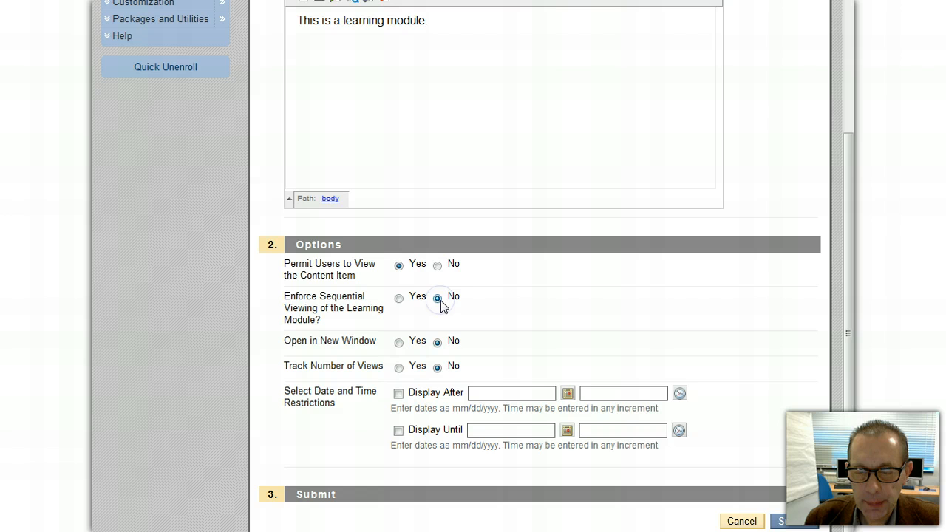
{"action": "left_click", "coordinate": [399, 299]}
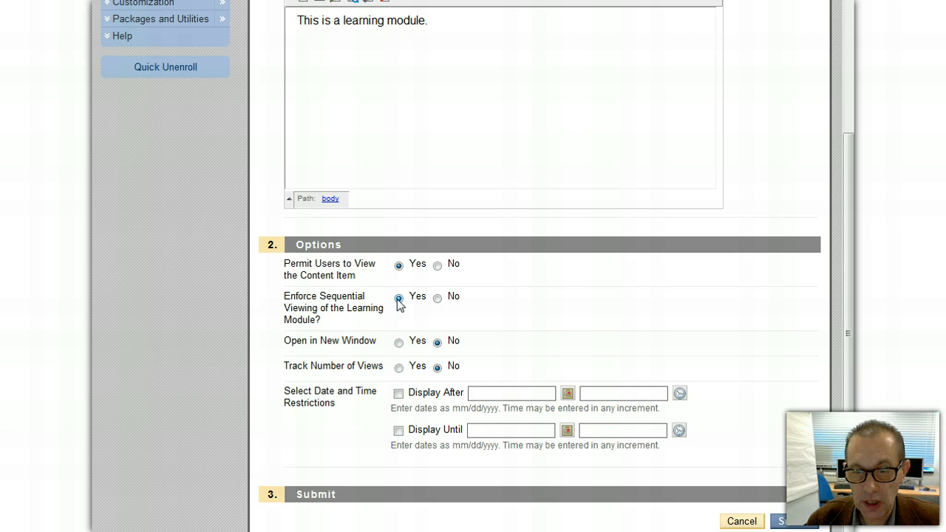
{"action": "left_click", "coordinate": [438, 299]}
{"action": "left_click", "coordinate": [566, 296]}
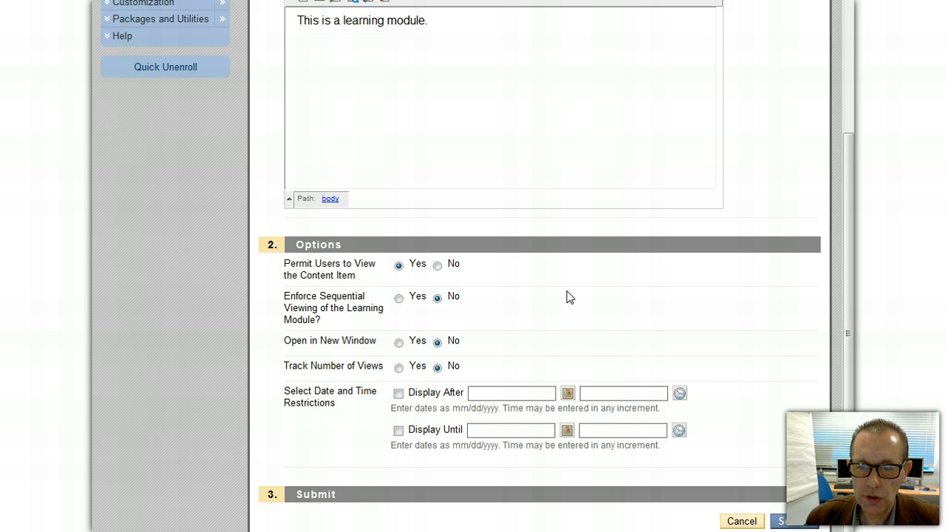
Step: Set the learning module to open in a new window and submit it
{"action": "left_click", "coordinate": [398, 343]}
{"action": "left_click", "coordinate": [554, 342]}
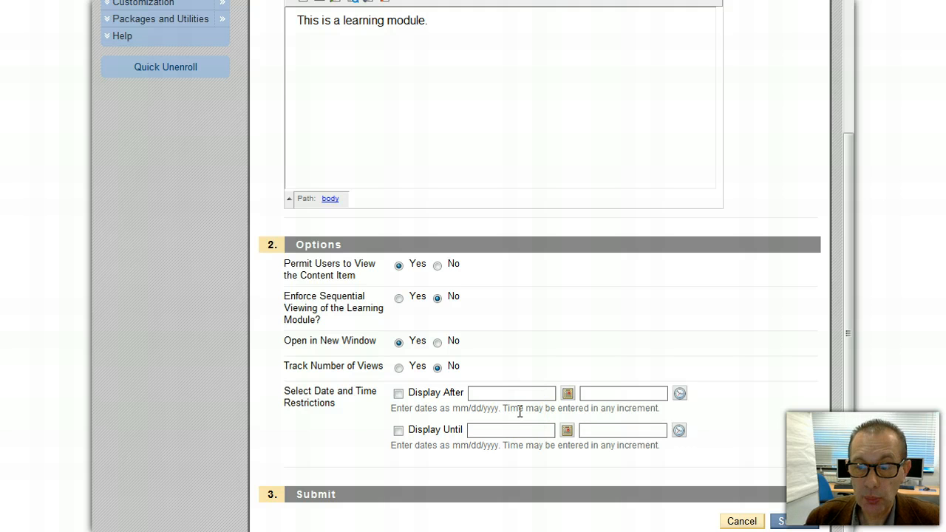
{"action": "left_click", "coordinate": [797, 523]}
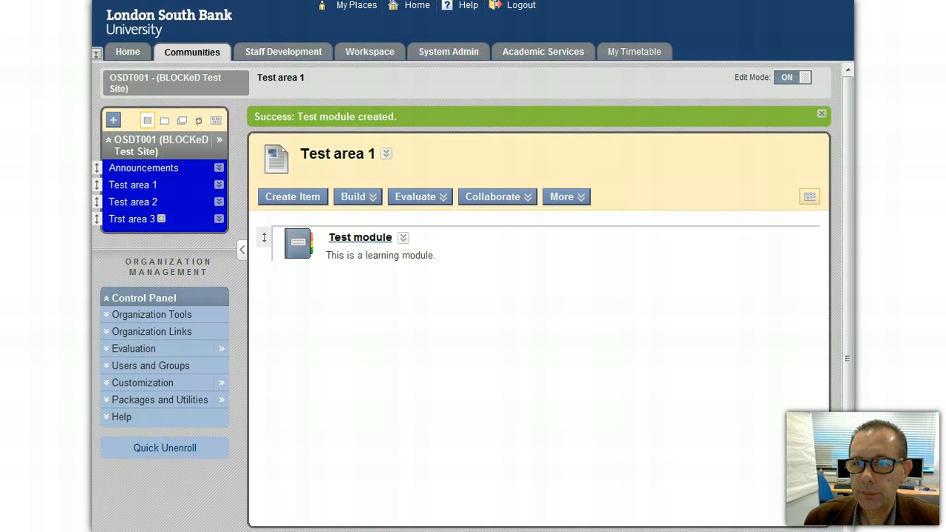
Step: Open Test module and look through its Create Item, Build, Evaluate, Collaborate and More options for adding content
{"action": "left_click", "coordinate": [353, 239]}
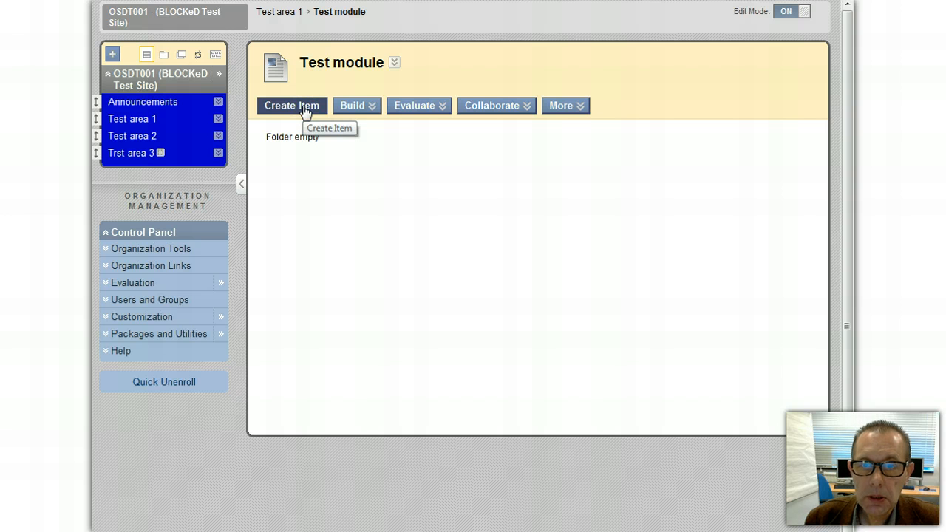
{"action": "left_click", "coordinate": [307, 110]}
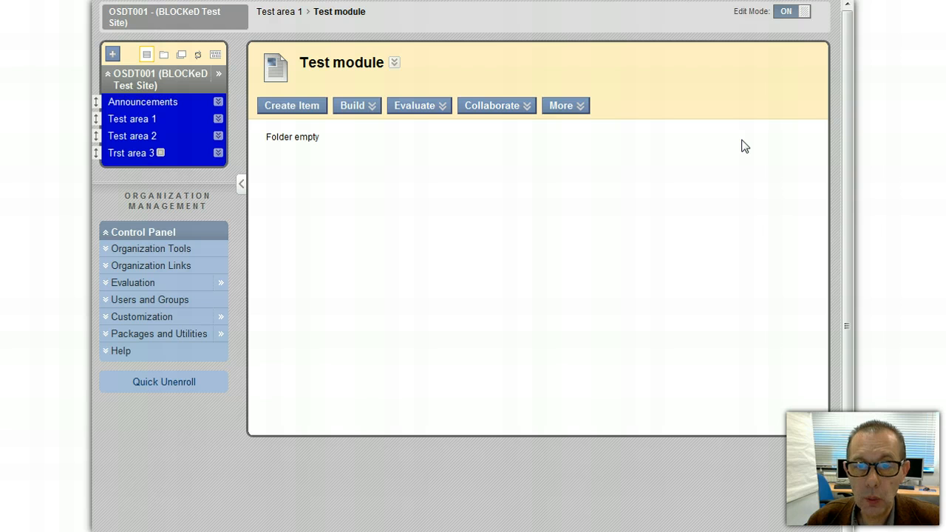
{"action": "left_click", "coordinate": [425, 107]}
{"action": "left_click", "coordinate": [374, 108]}
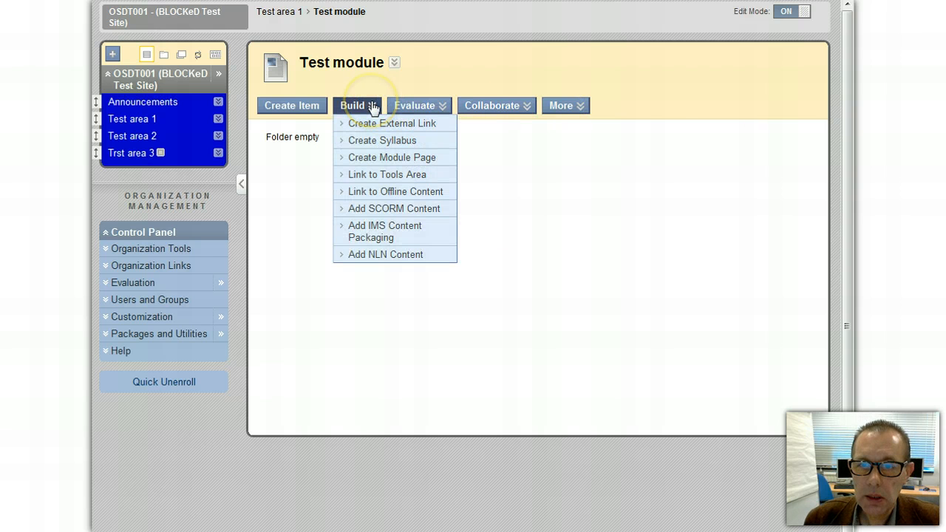
{"action": "left_click", "coordinate": [425, 107]}
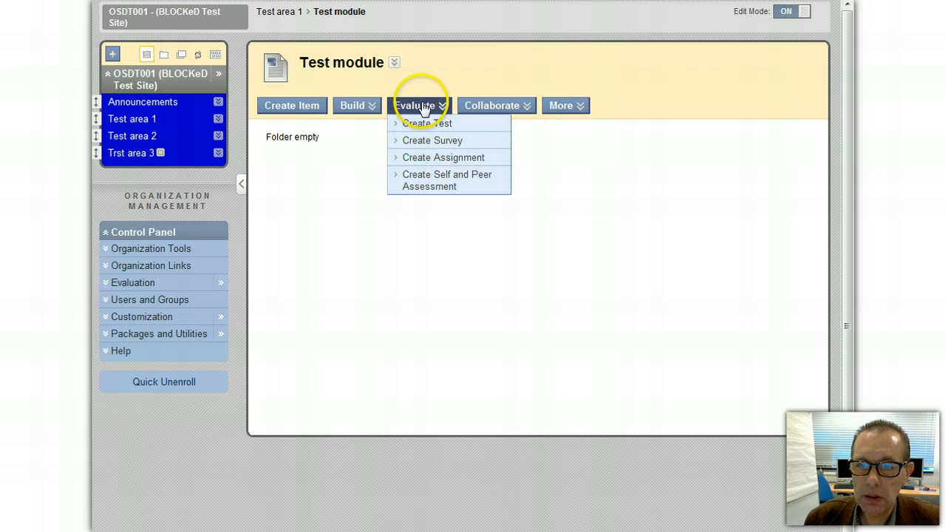
{"action": "left_click", "coordinate": [498, 107]}
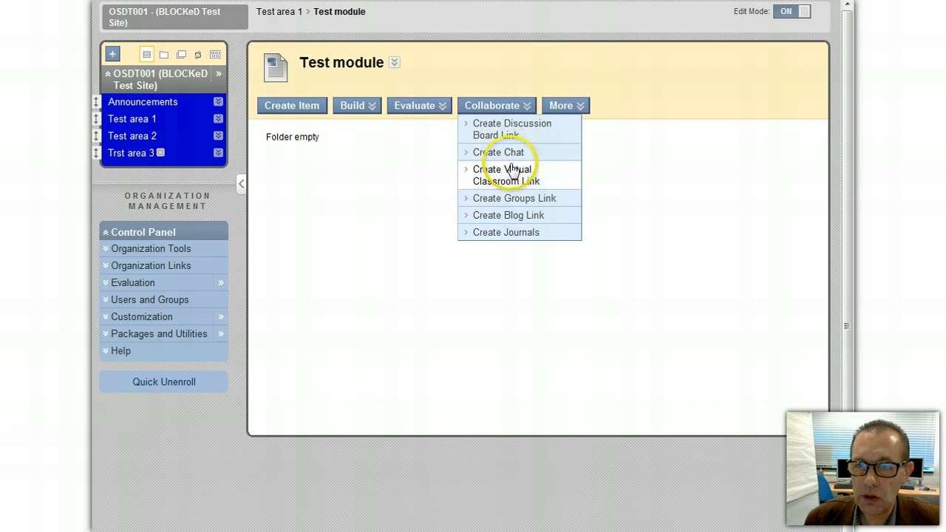
{"action": "left_click", "coordinate": [562, 108]}
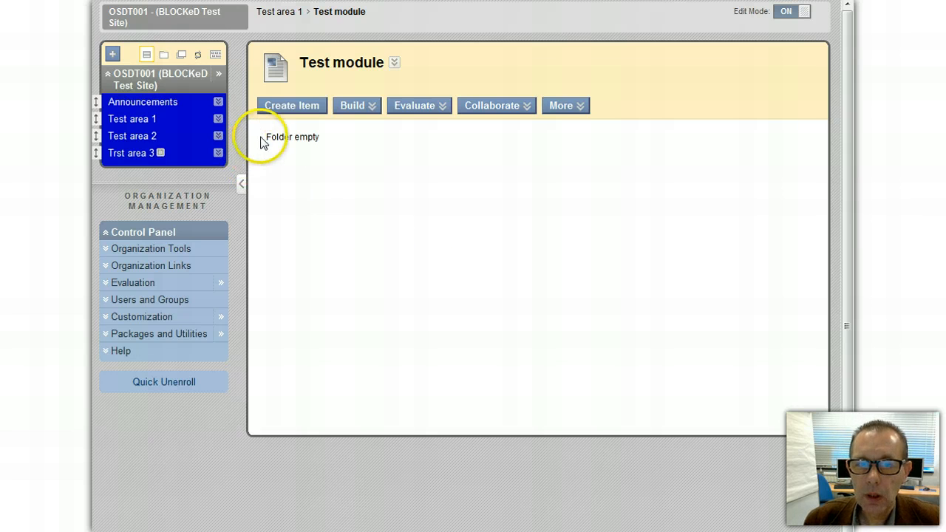
Step: Open Learning Module Example in Test area 2 and examine its Create Item form and its list of content pages
{"action": "left_click", "coordinate": [150, 138]}
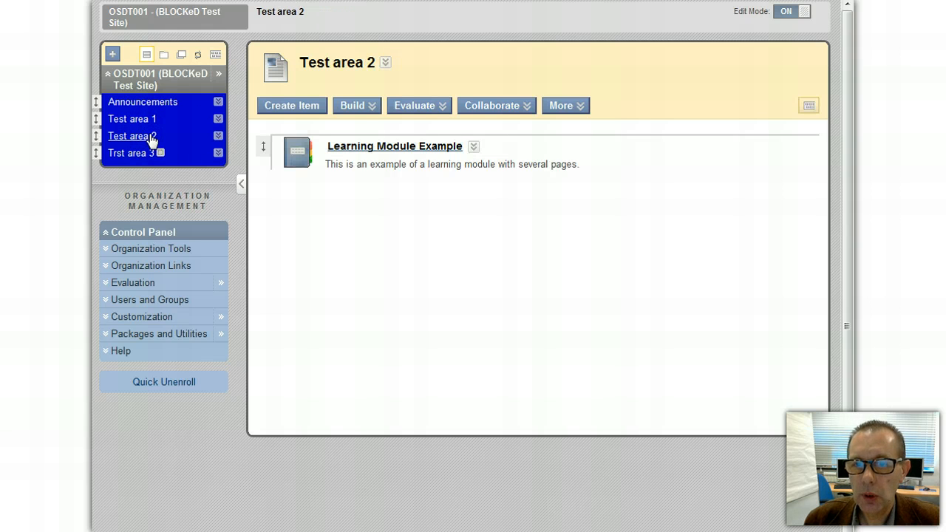
{"action": "left_click", "coordinate": [414, 151]}
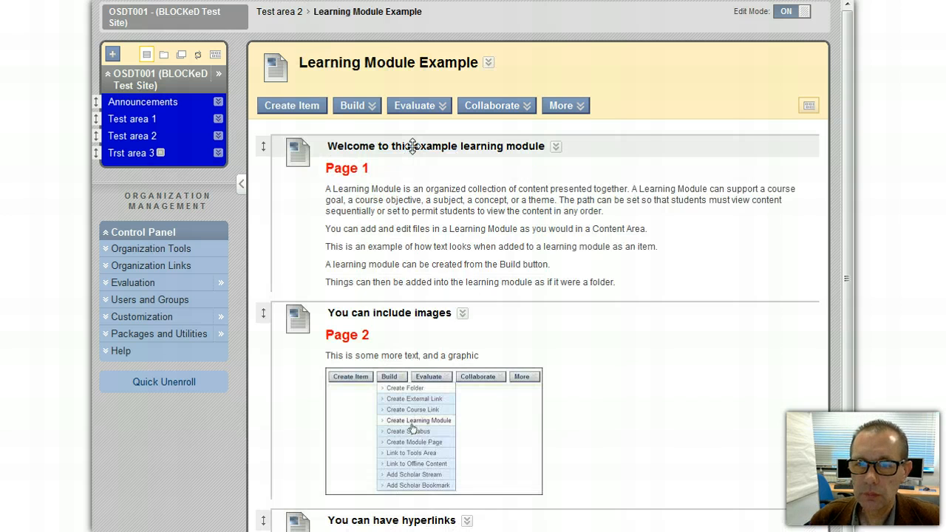
{"action": "left_click", "coordinate": [313, 111]}
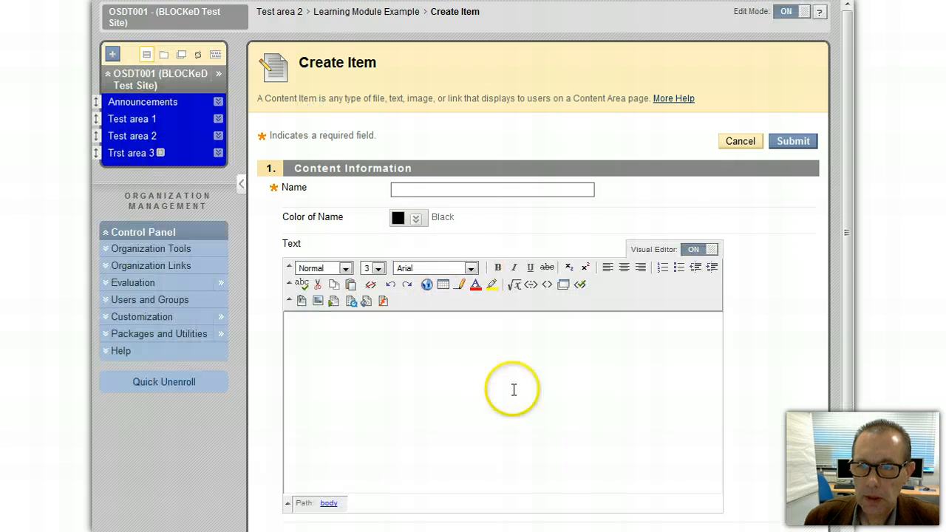
{"action": "left_click", "coordinate": [739, 141]}
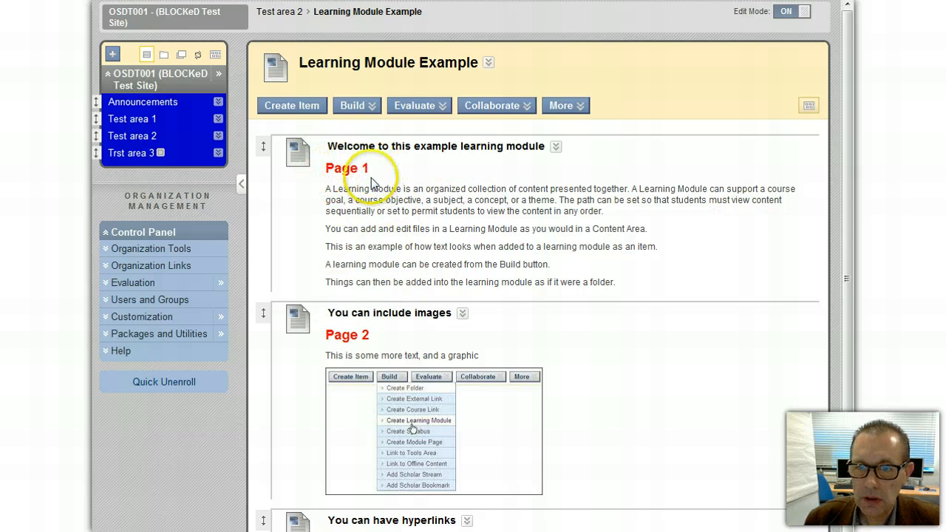
{"action": "scroll", "coordinate": [851, 226], "scroll_direction": "down", "scroll_amount": 3}
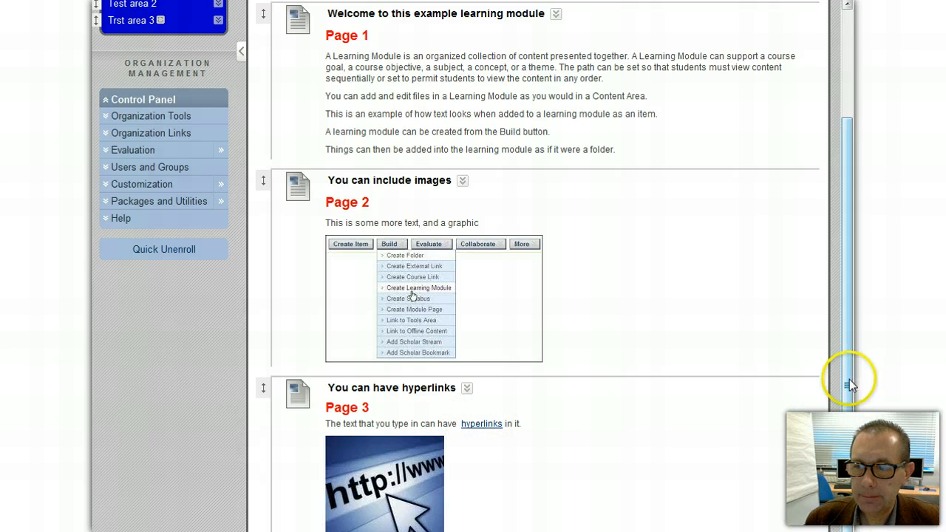
{"action": "left_click_drag", "start_coordinate": [850, 385], "coordinate": [845, 268]}
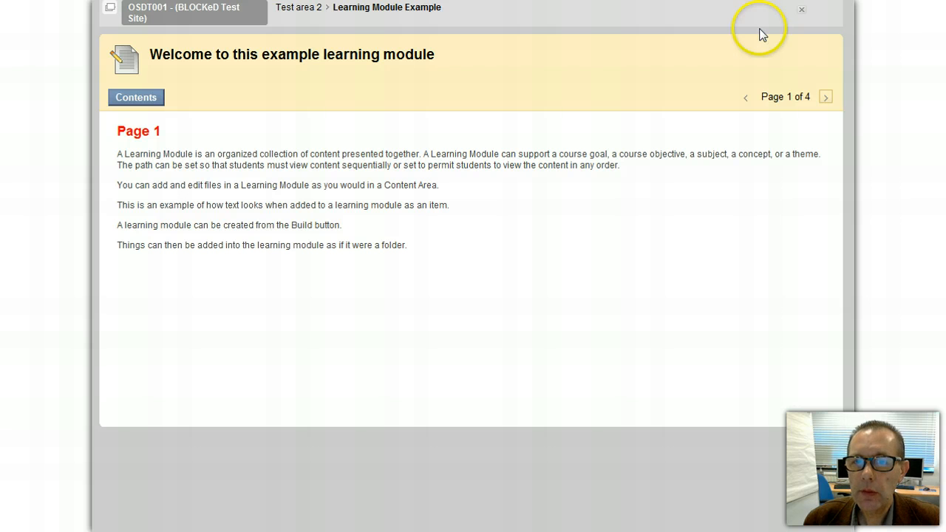
Step: Reopen Learning Module Example from Test area 2, view its pages up to page 4, and go back to page 3
{"action": "left_click", "coordinate": [317, 11]}
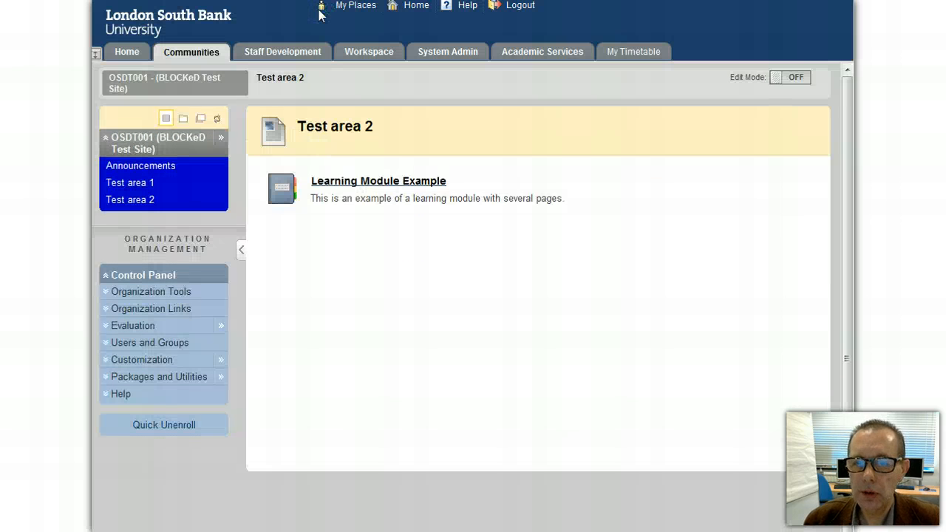
{"action": "left_click", "coordinate": [373, 184]}
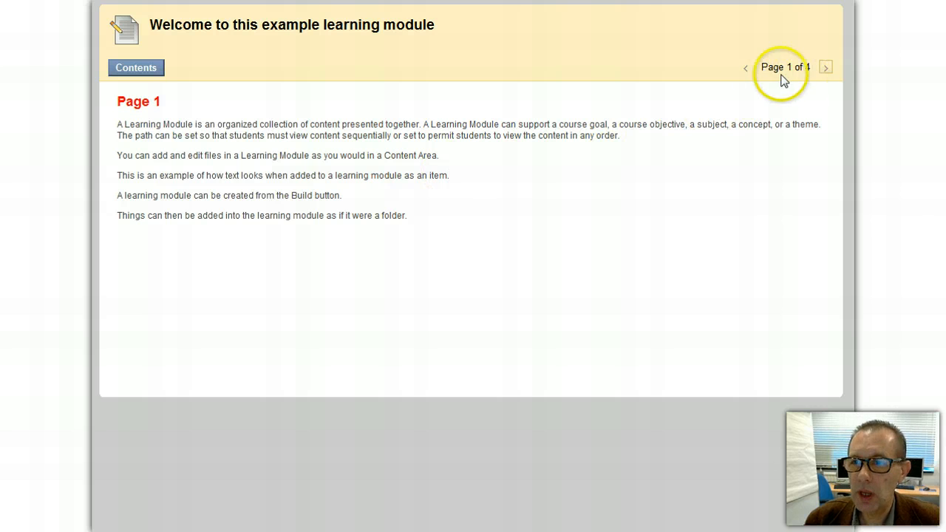
{"action": "left_click", "coordinate": [828, 70]}
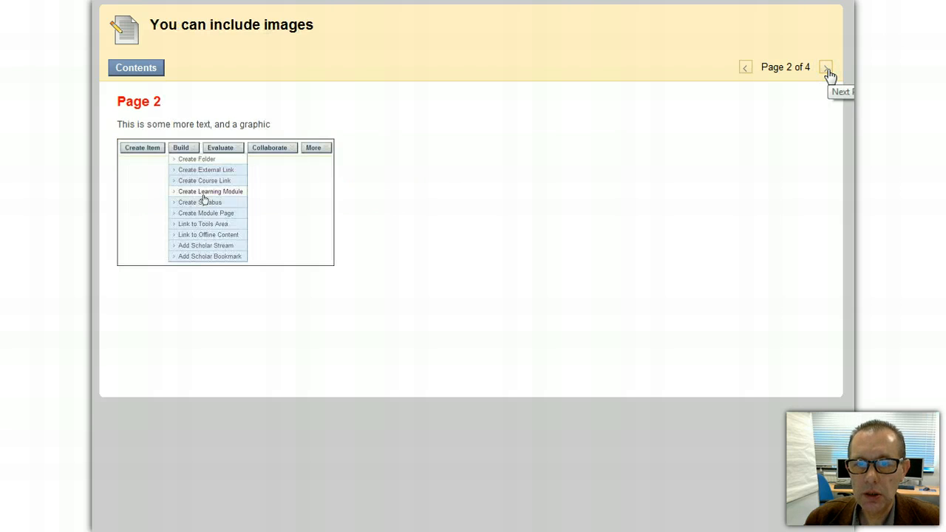
{"action": "left_click", "coordinate": [828, 70]}
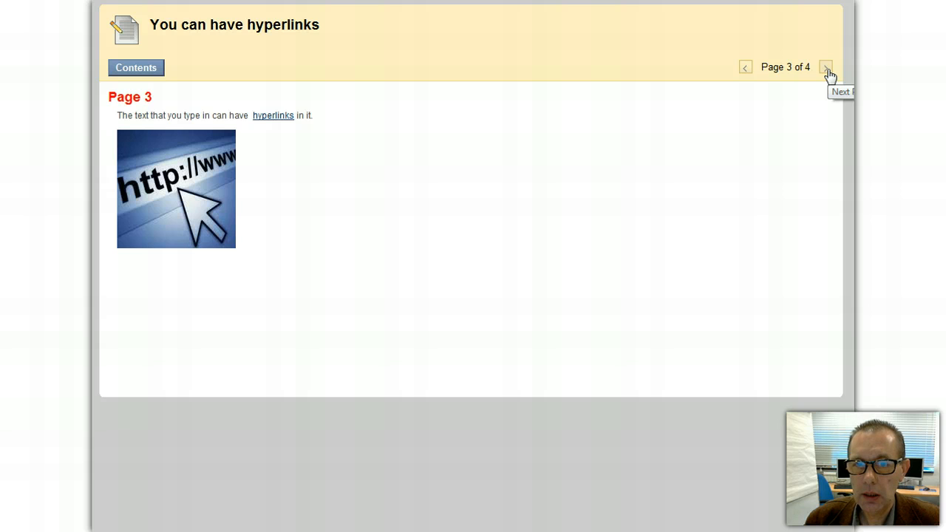
{"action": "left_click", "coordinate": [828, 70]}
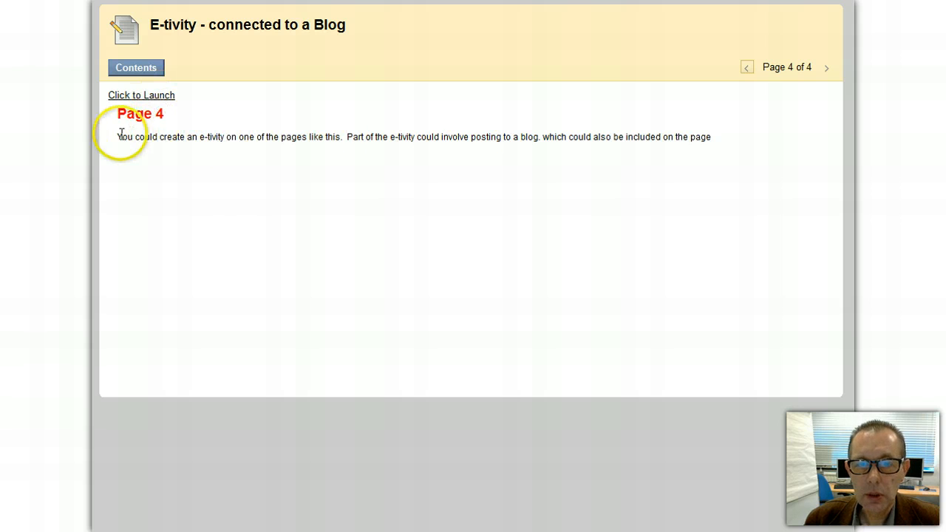
{"action": "left_click_drag", "start_coordinate": [119, 136], "coordinate": [420, 173]}
{"action": "left_click", "coordinate": [415, 174]}
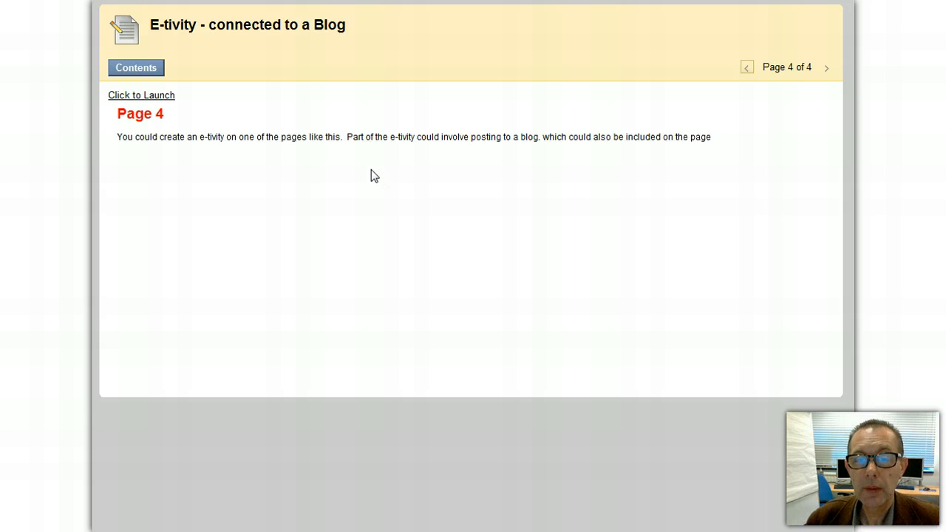
{"action": "left_click", "coordinate": [748, 68]}
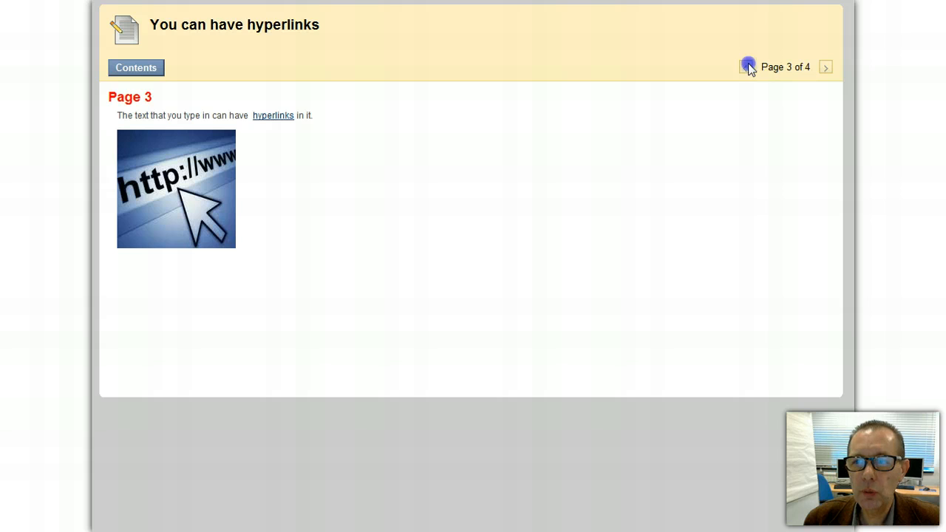
Step: Go back to page 2, open the module's contents list, reopen You can include images from it, and go back to page 1
{"action": "left_click", "coordinate": [748, 67]}
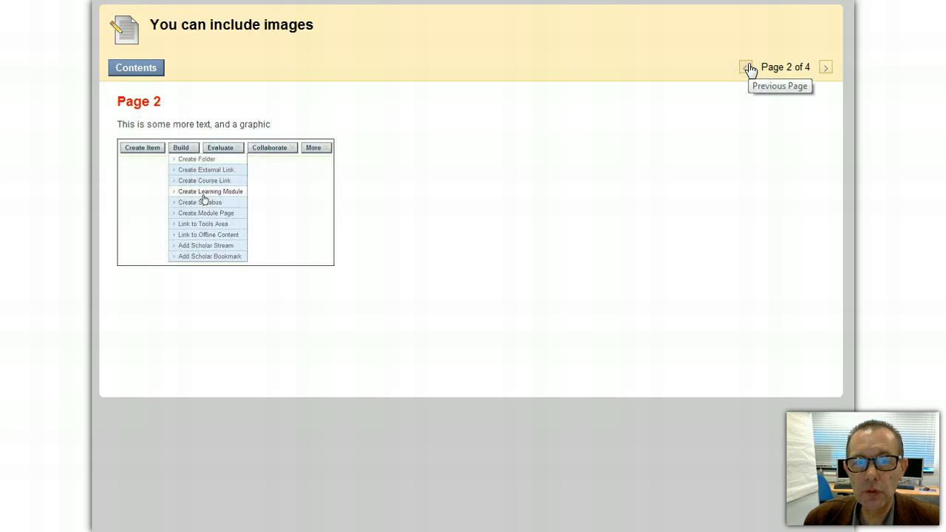
{"action": "left_click", "coordinate": [146, 74]}
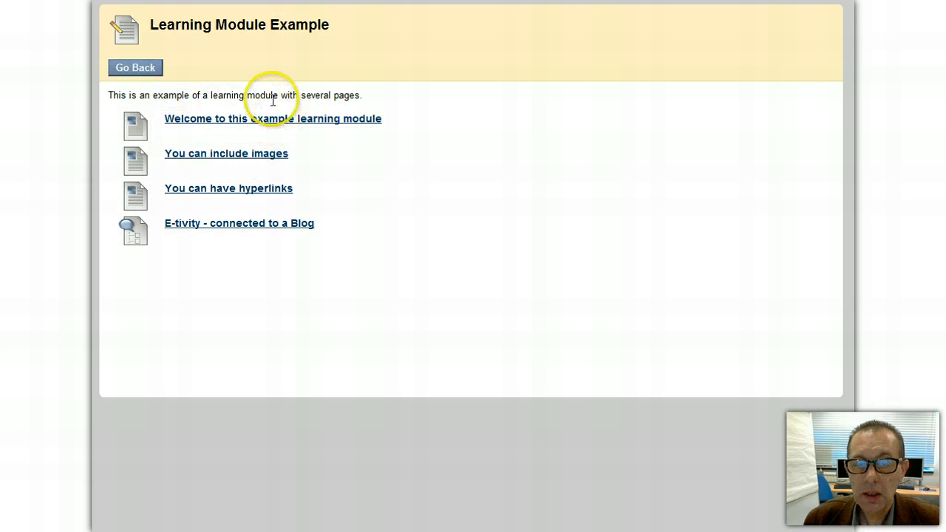
{"action": "left_click", "coordinate": [240, 162]}
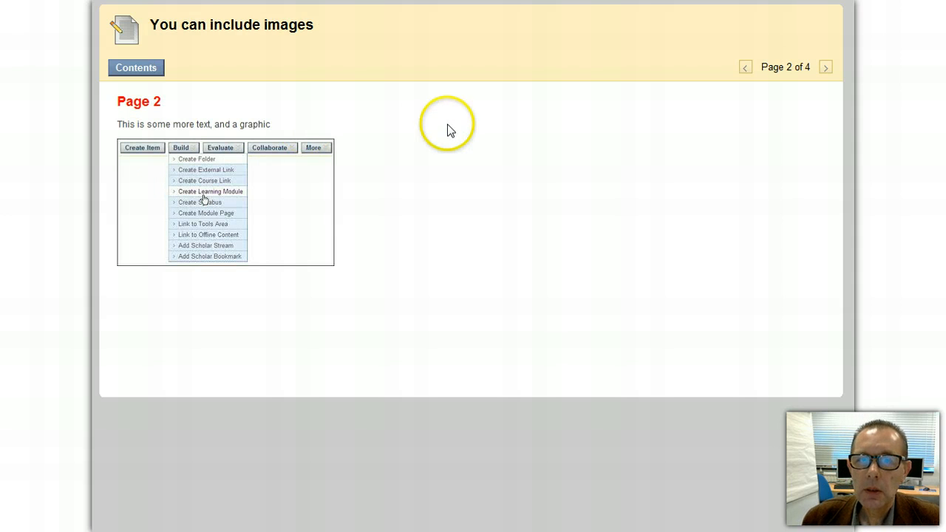
{"action": "left_click", "coordinate": [748, 69]}
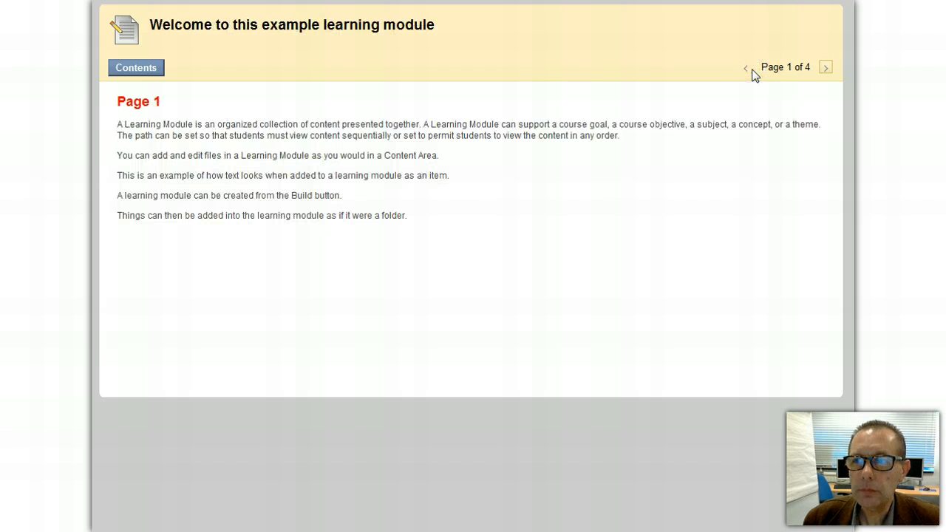
{"action": "left_click", "coordinate": [752, 69]}
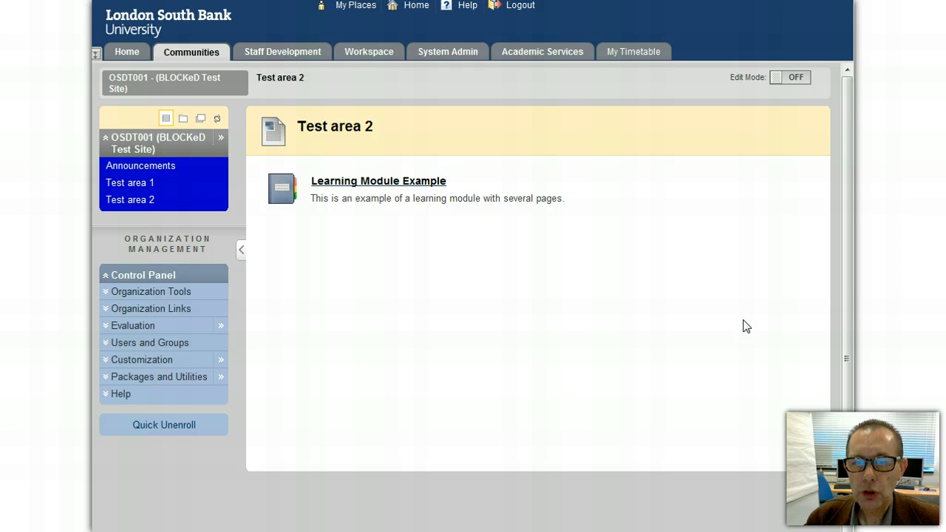
Step: Turn on Edit Mode in Test area 2 to view the Build options, and switch Edit Mode back off
{"action": "left_click", "coordinate": [779, 79]}
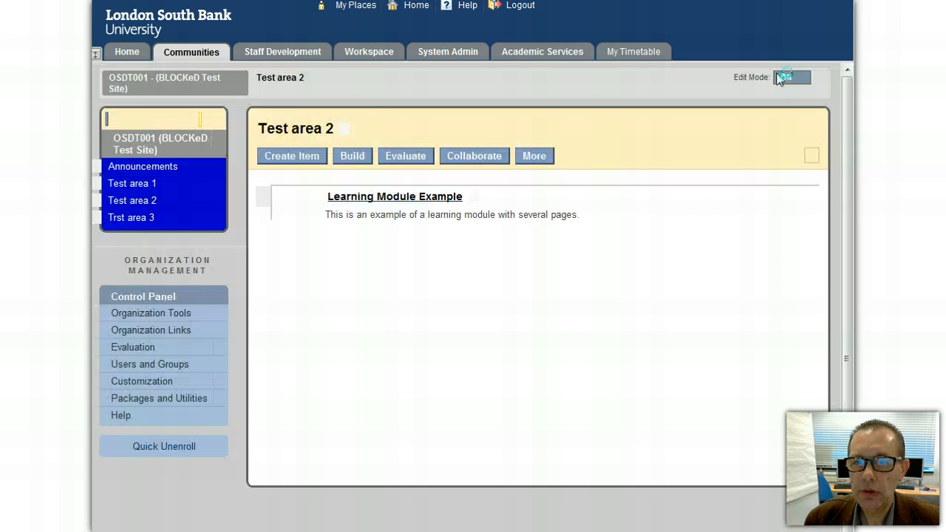
{"action": "left_click", "coordinate": [369, 172]}
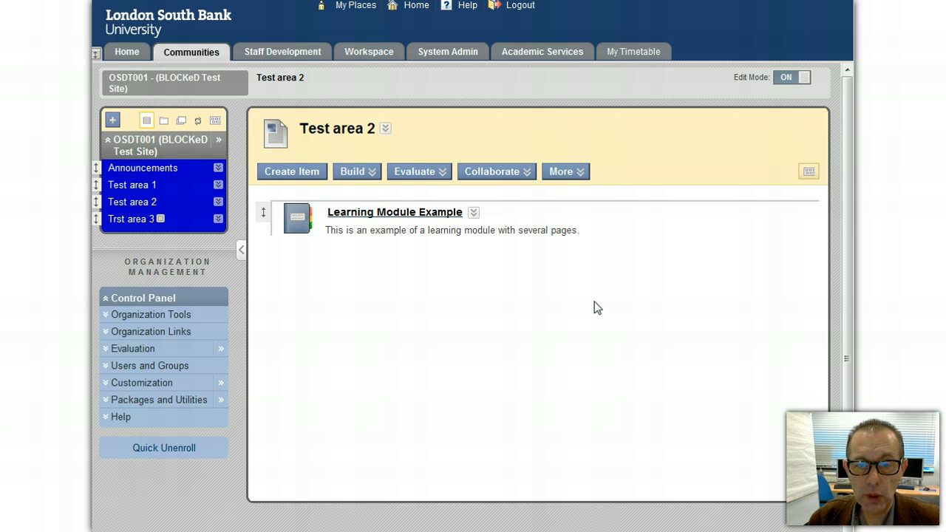
{"action": "left_click", "coordinate": [792, 78]}
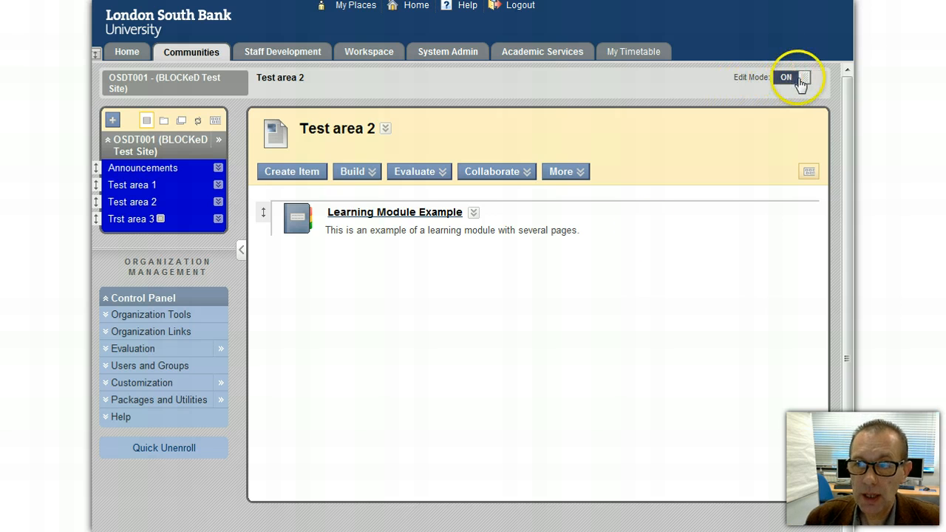